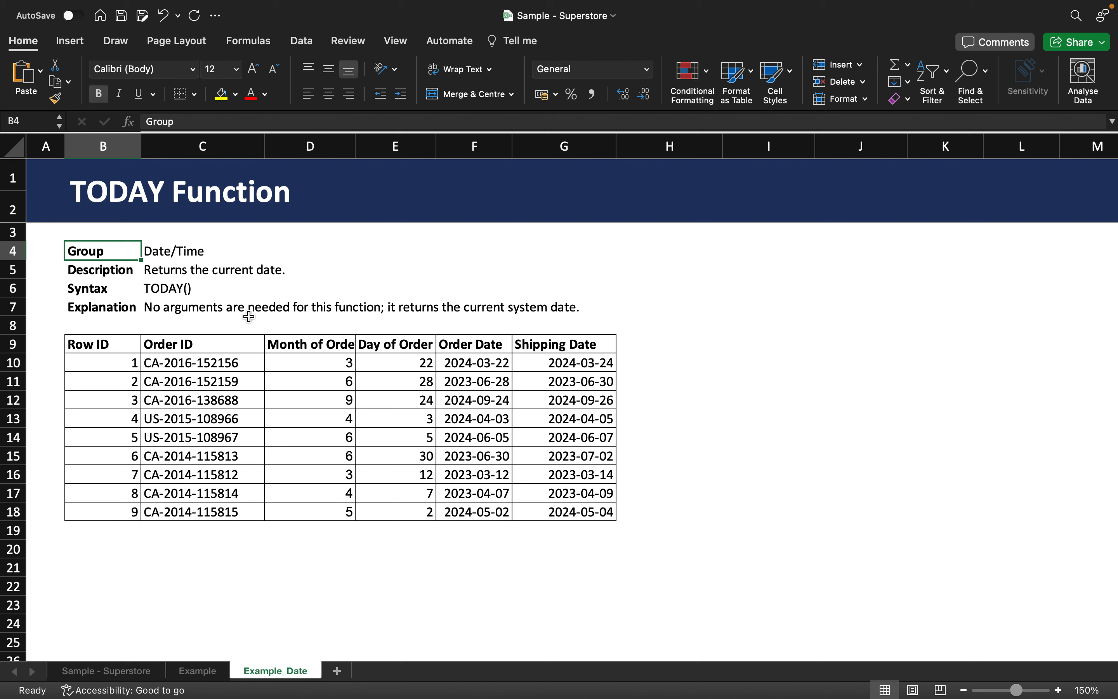
- Enter the formula =TODAY() in cell H10 beside the first shipping date
{"action": "left_click", "coordinate": [656, 365]}
{"action": "type", "text": "=TODAY()"}
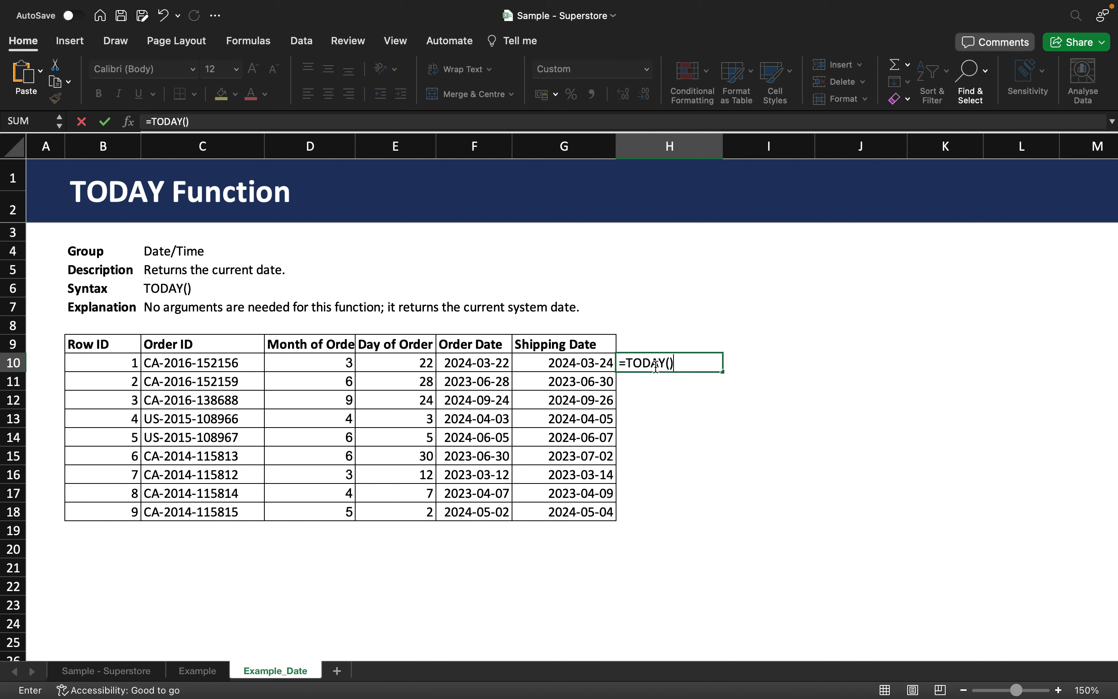
{"action": "key", "text": "Return"}
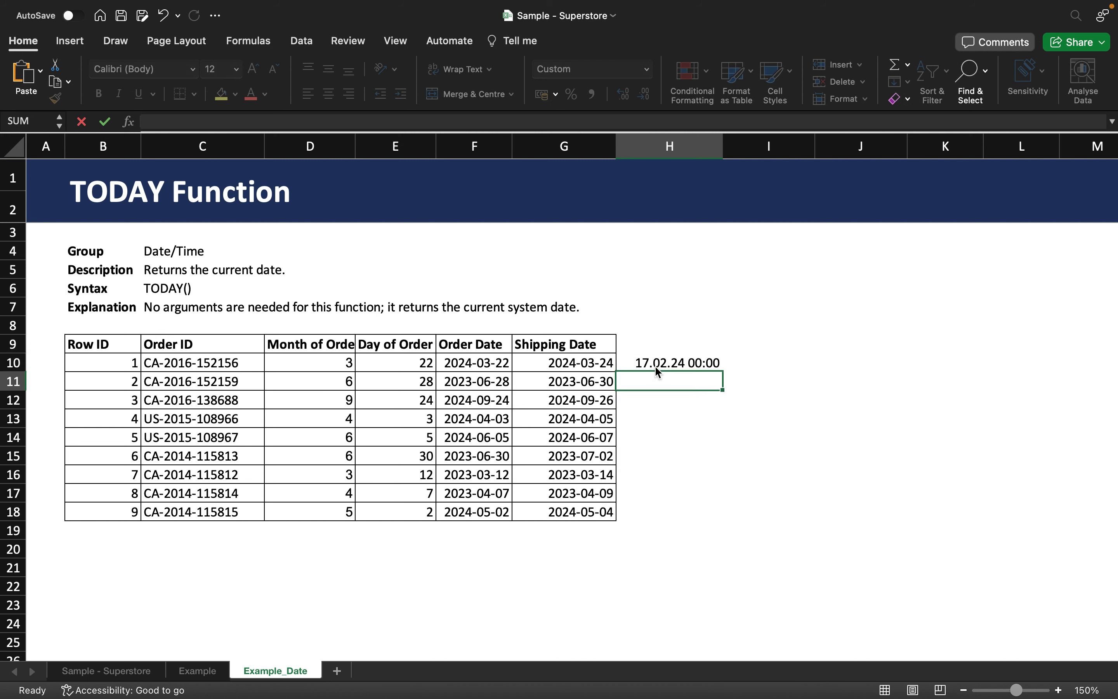
- Enter =NOW() in cell I10 for comparison with TODAY, then clear that cell again
{"action": "left_click", "coordinate": [712, 361]}
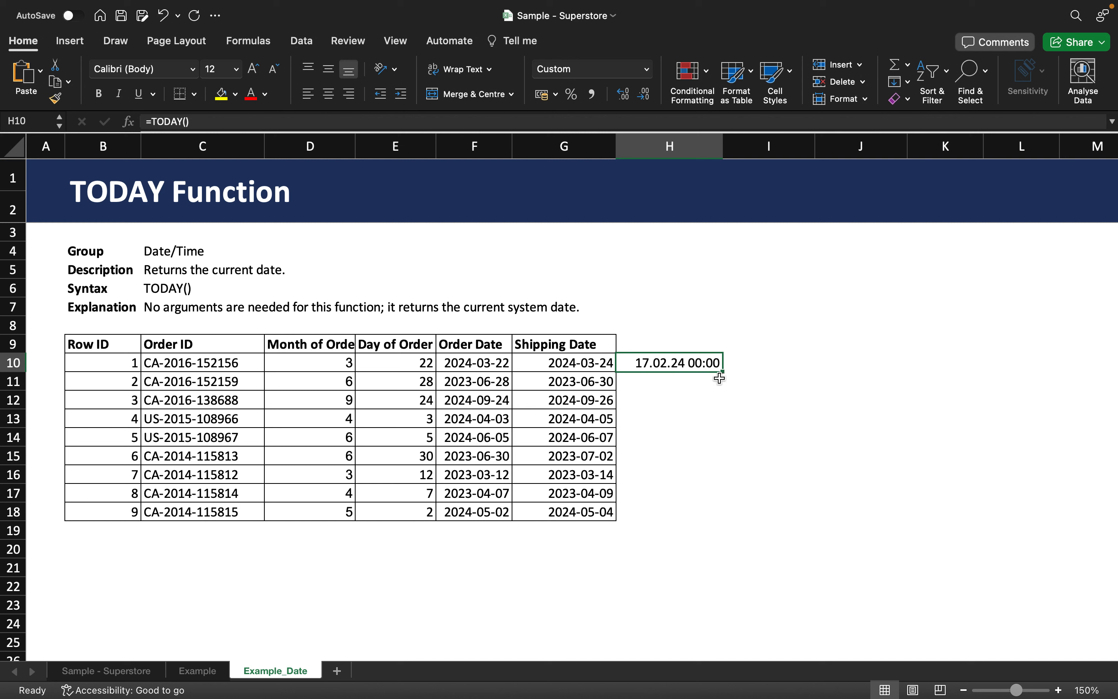
{"action": "left_click", "coordinate": [760, 362]}
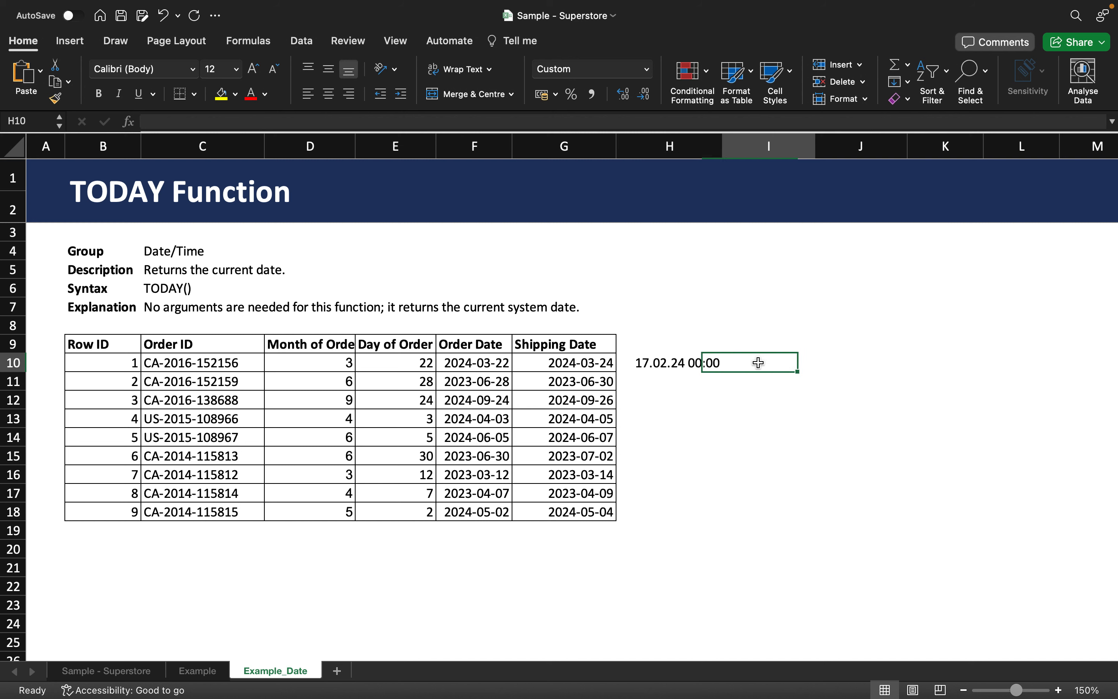
{"action": "type", "text": "=NW"}
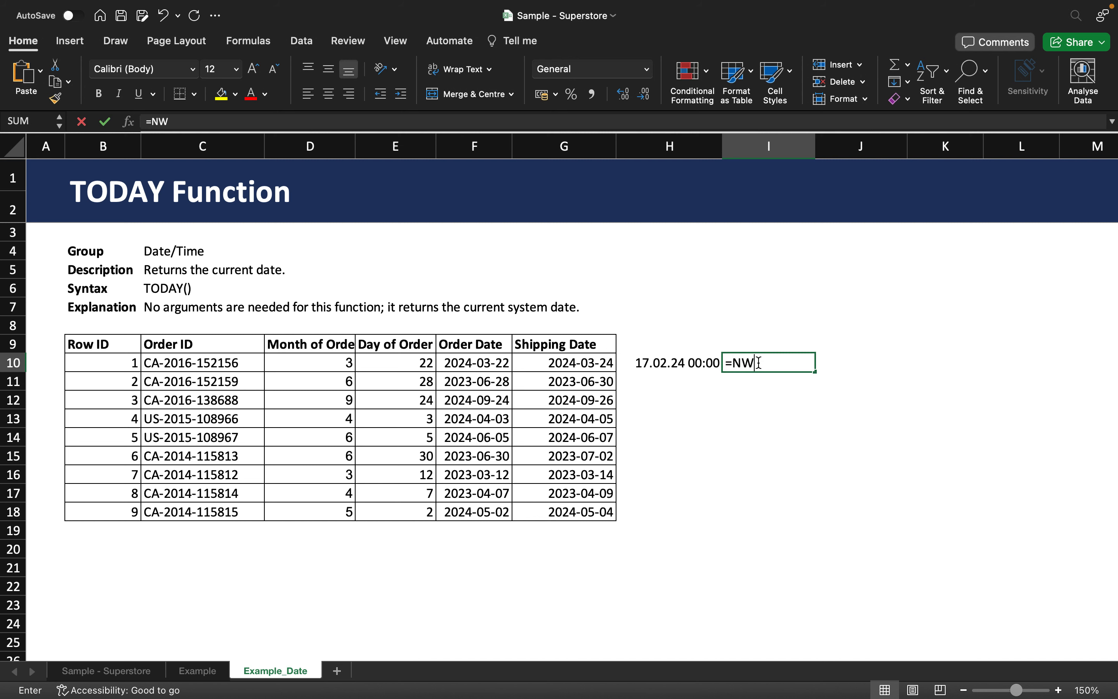
{"action": "key", "text": "BackSpace"}
{"action": "type", "text": "OW()"}
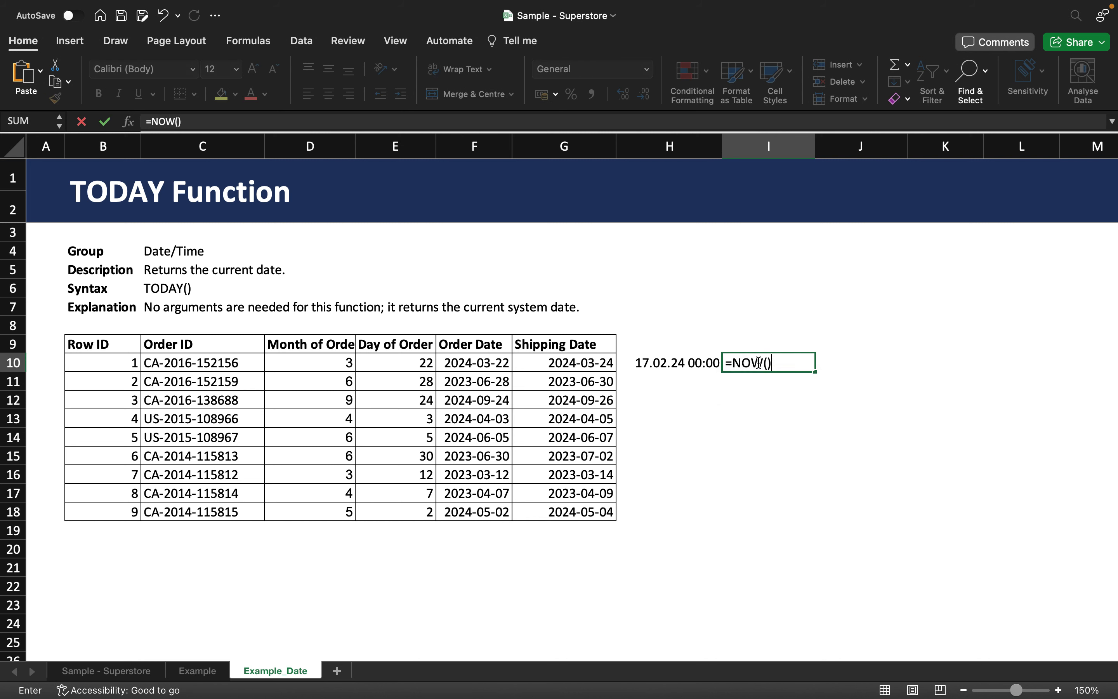
{"action": "key", "text": "Return"}
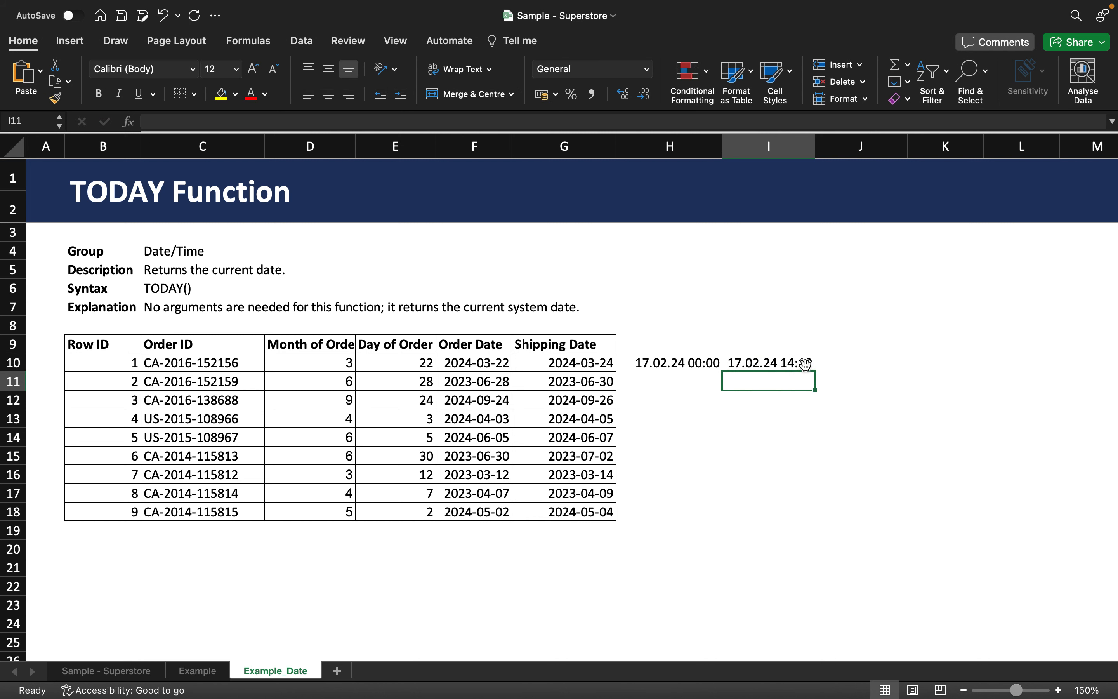
{"action": "left_click", "coordinate": [786, 360]}
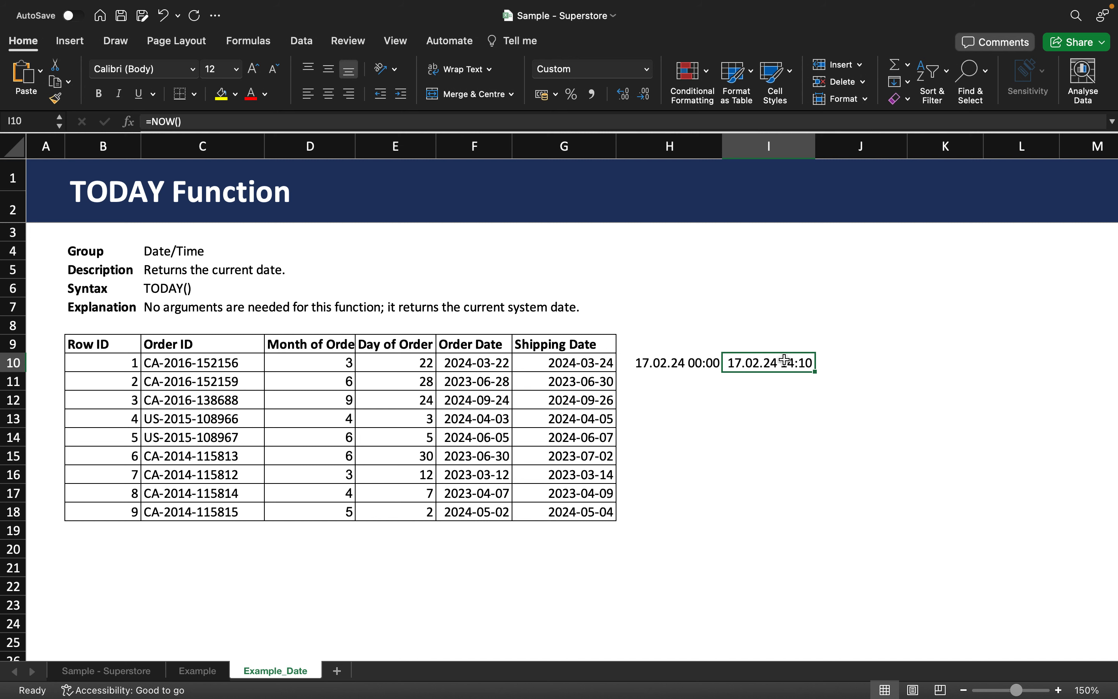
{"action": "key", "text": "Delete"}
- Apply the Short Date number format to the TODAY result in cell H10
{"action": "left_click", "coordinate": [698, 367]}
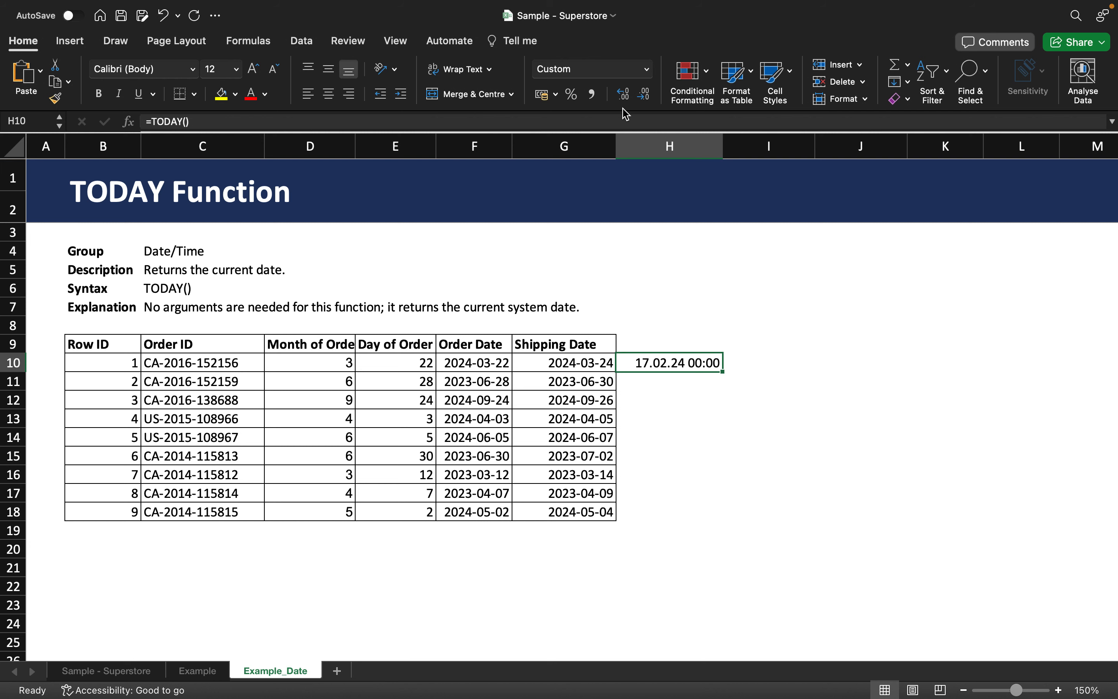
{"action": "left_click", "coordinate": [650, 69]}
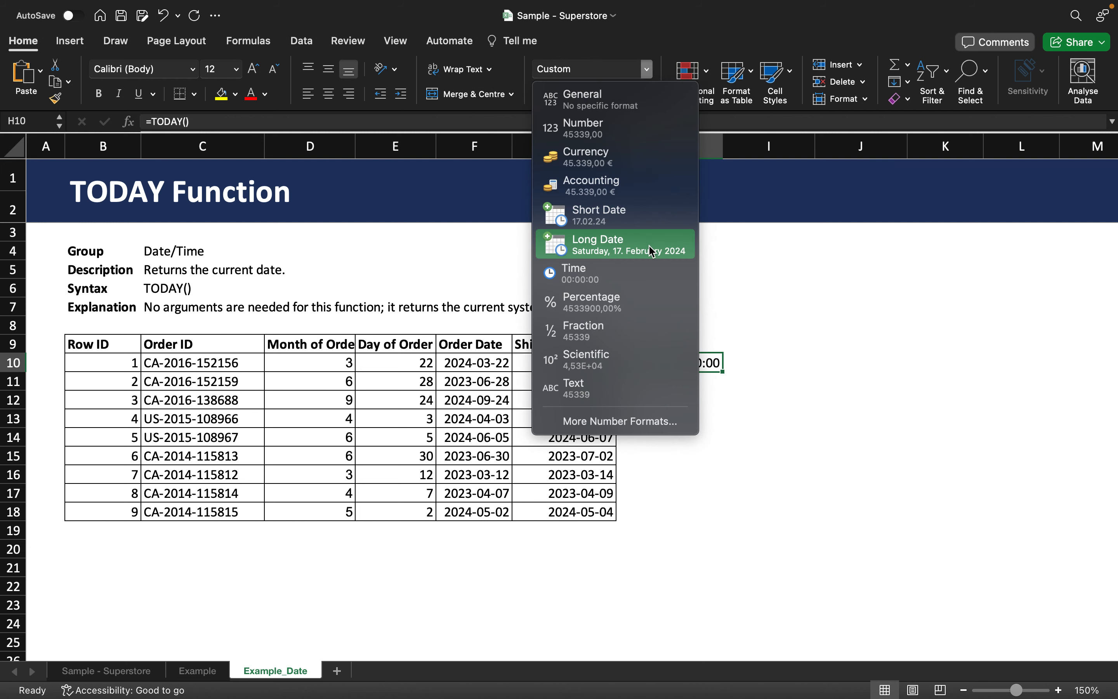
{"action": "left_click", "coordinate": [652, 226]}
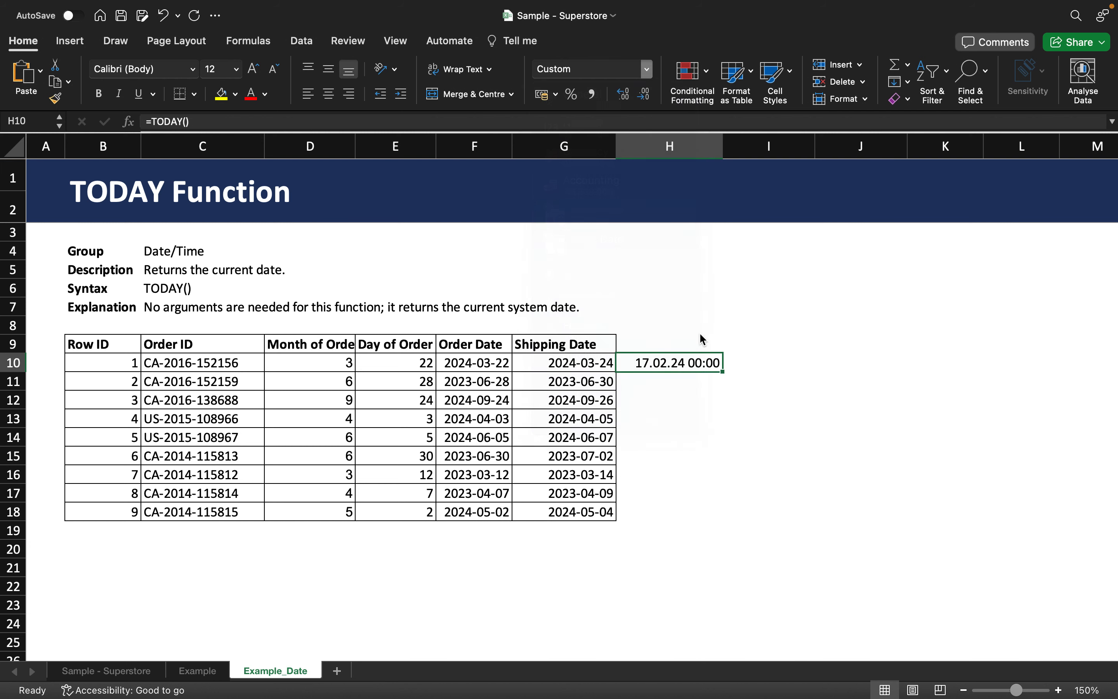
{"action": "left_click", "coordinate": [705, 399]}
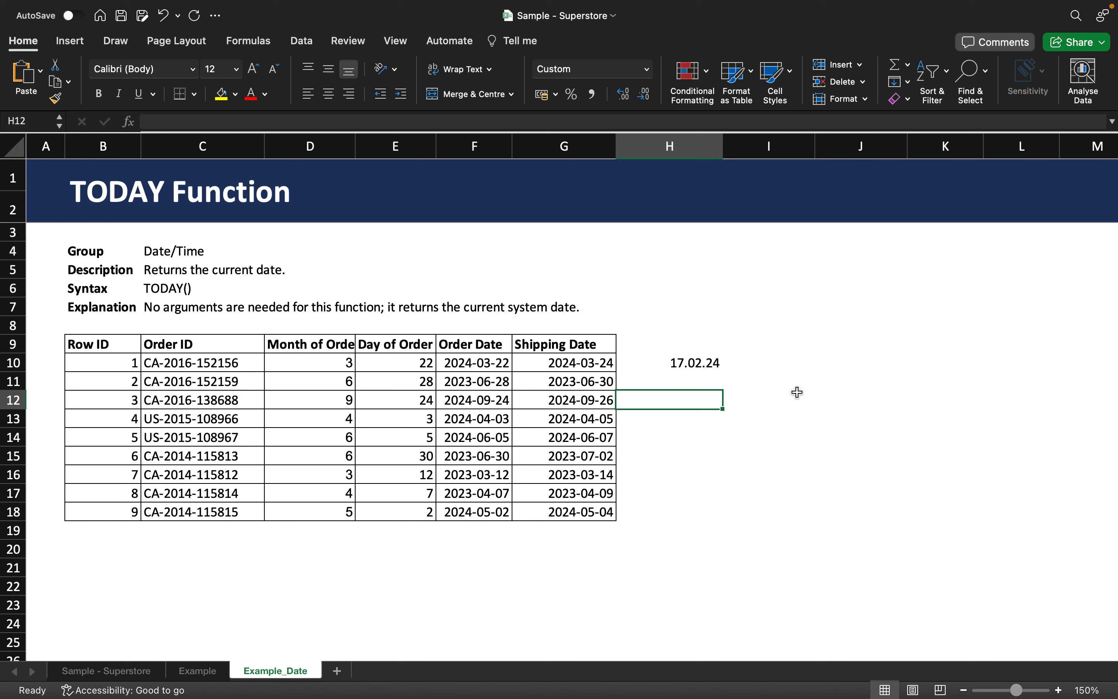
- Replace the content of H10 with the formula =IF(F10>TODAY();"Future";"Past") comparing the order date with today
{"action": "left_click", "coordinate": [712, 375]}
{"action": "left_click", "coordinate": [696, 361]}
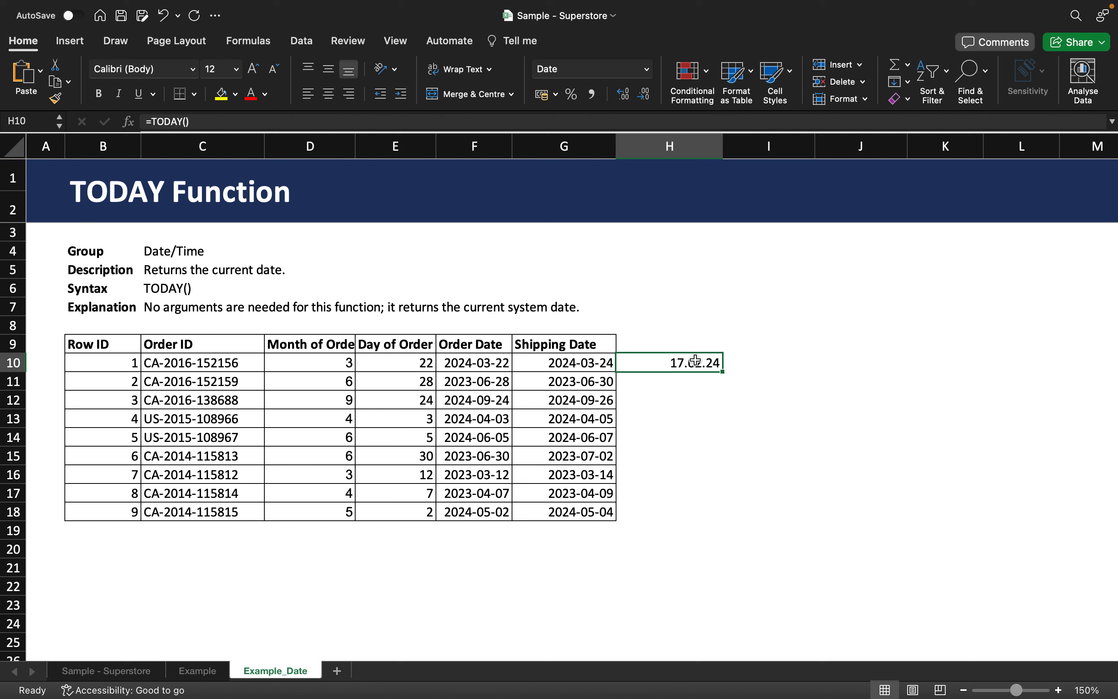
{"action": "key", "text": "Delete"}
{"action": "type", "text": "="}
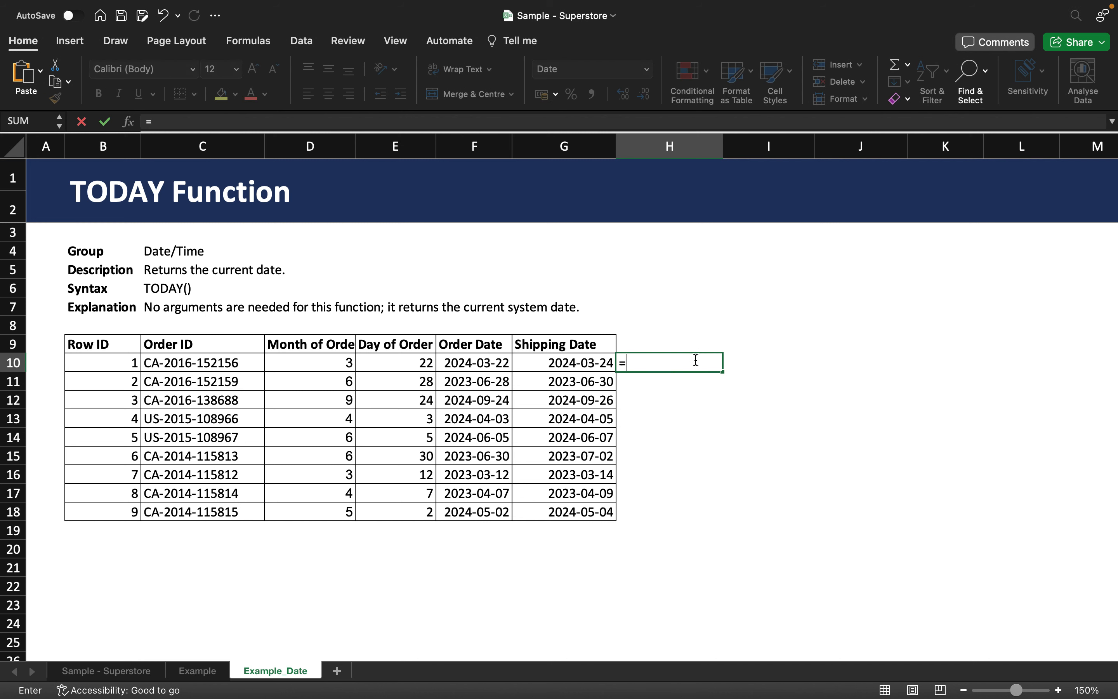
{"action": "type", "text": "IF("}
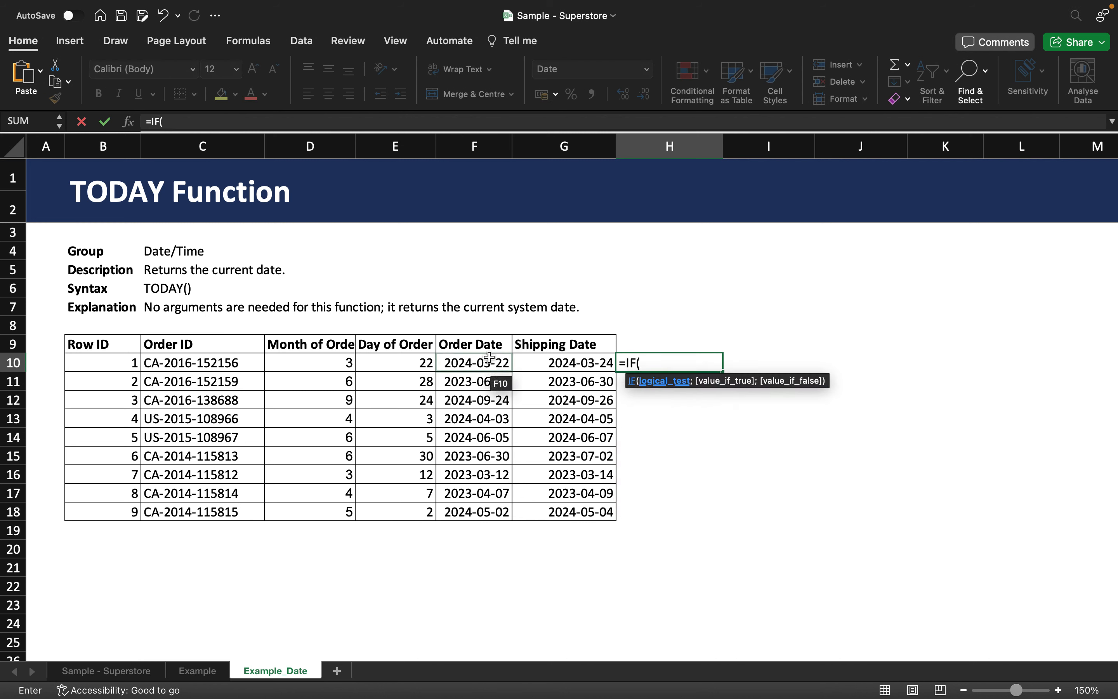
{"action": "left_click", "coordinate": [488, 359]}
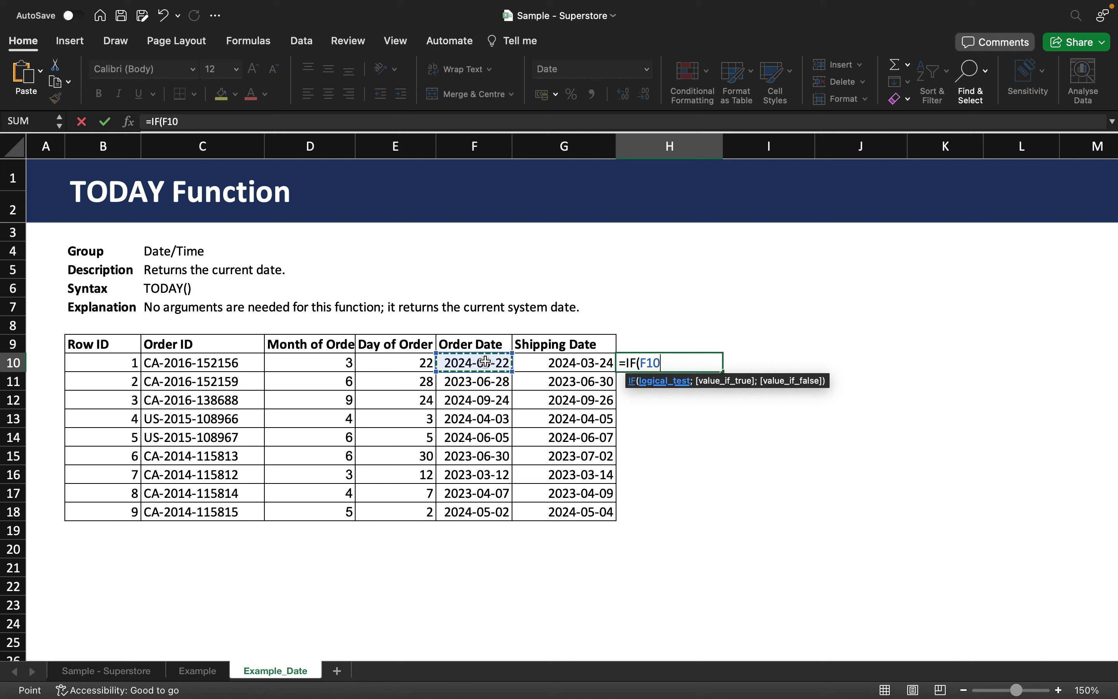
{"action": "type", "text": ">"}
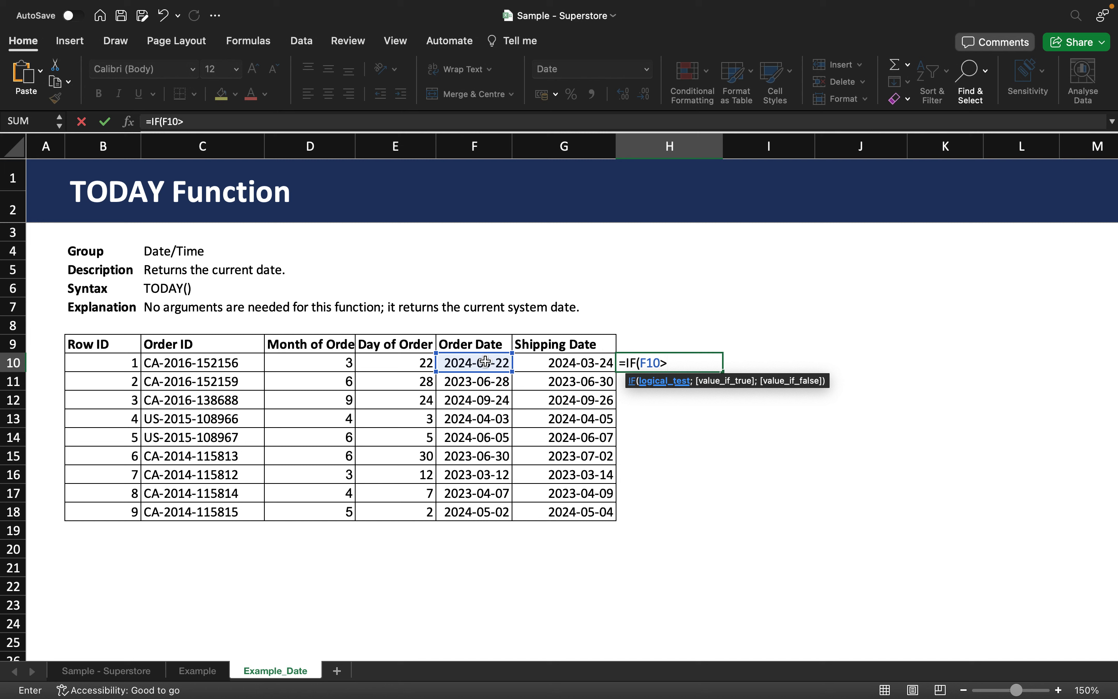
{"action": "type", "text": "T"}
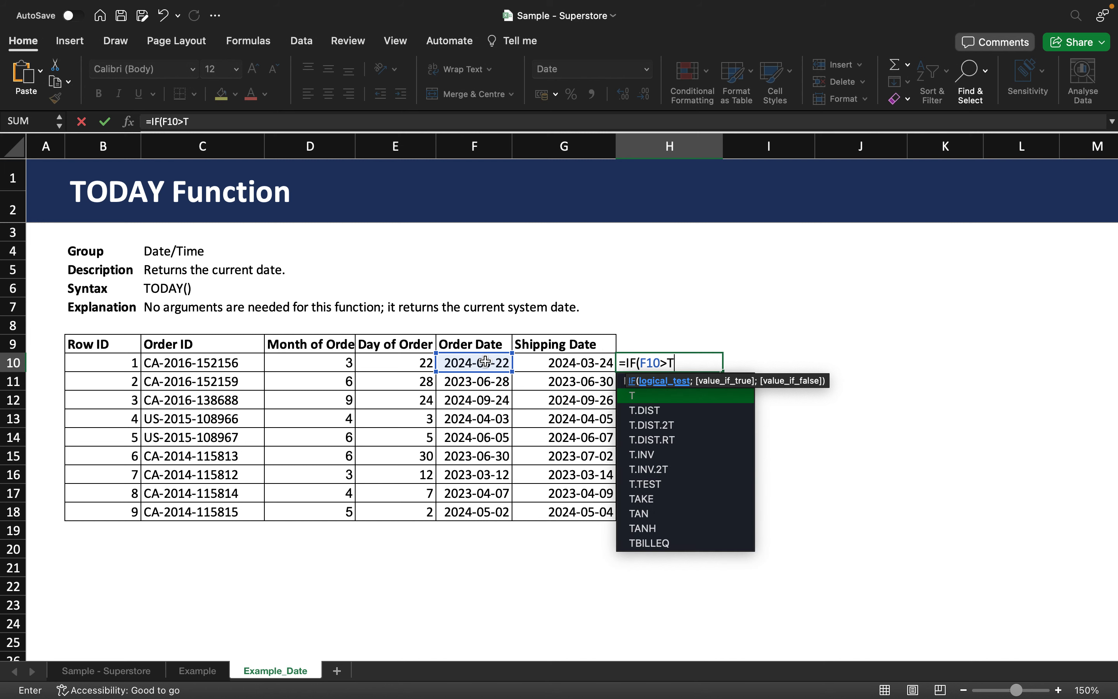
{"action": "type", "text": "ODA"}
{"action": "key", "text": "Tab"}
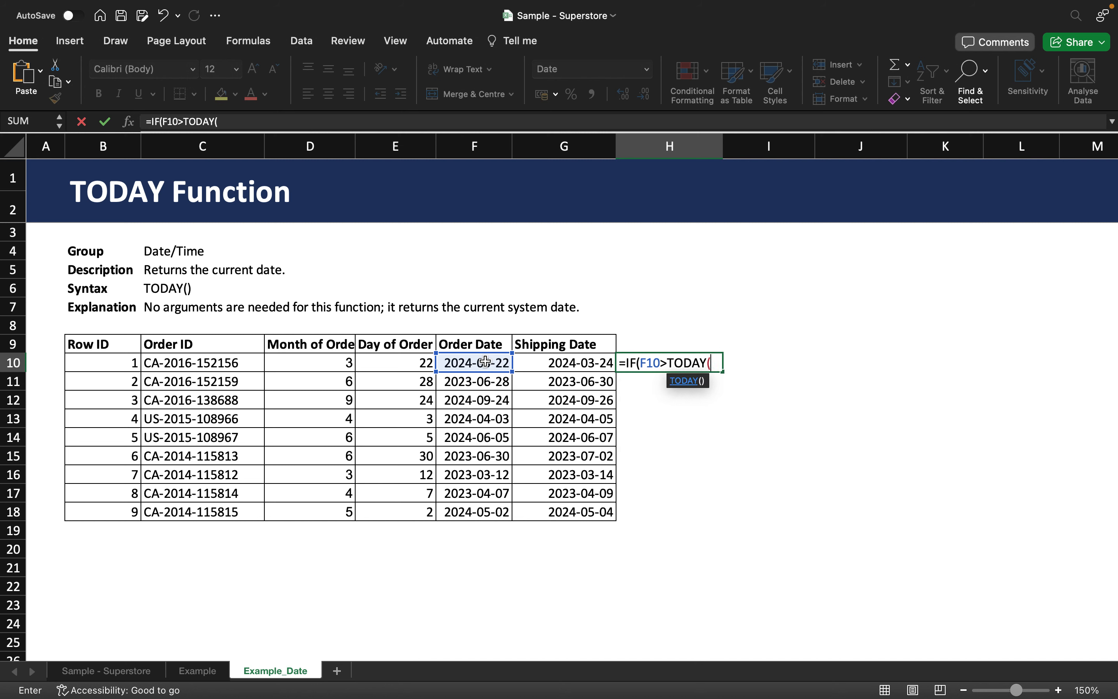
{"action": "type", "text": ");"}
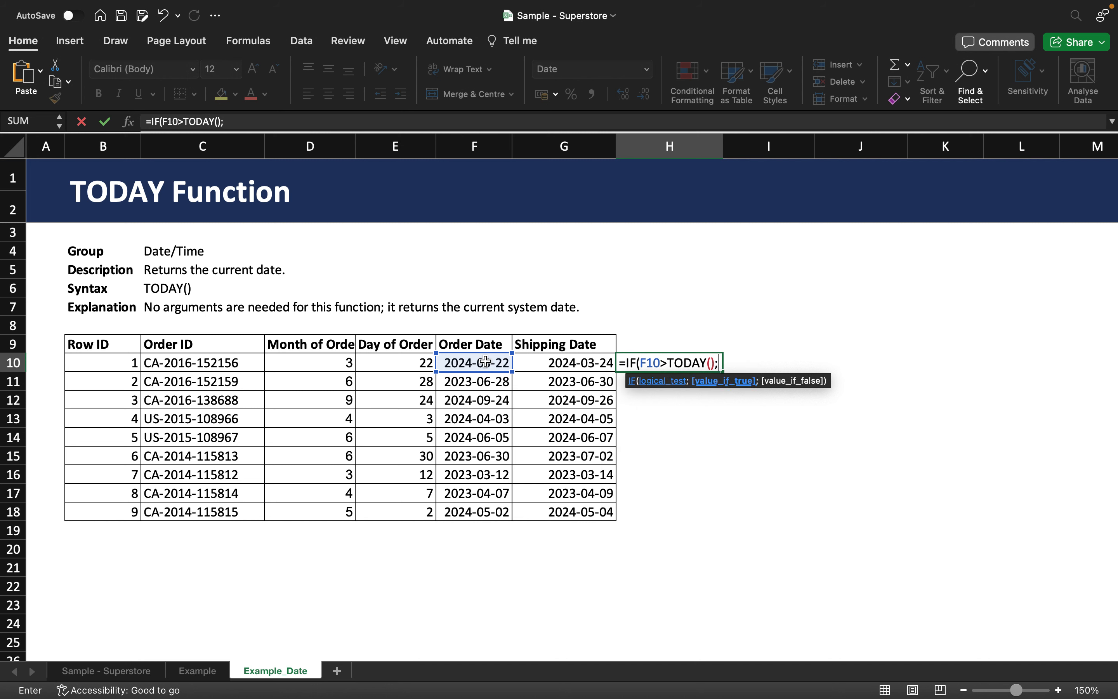
{"action": "type", "text": "\"Future\";"}
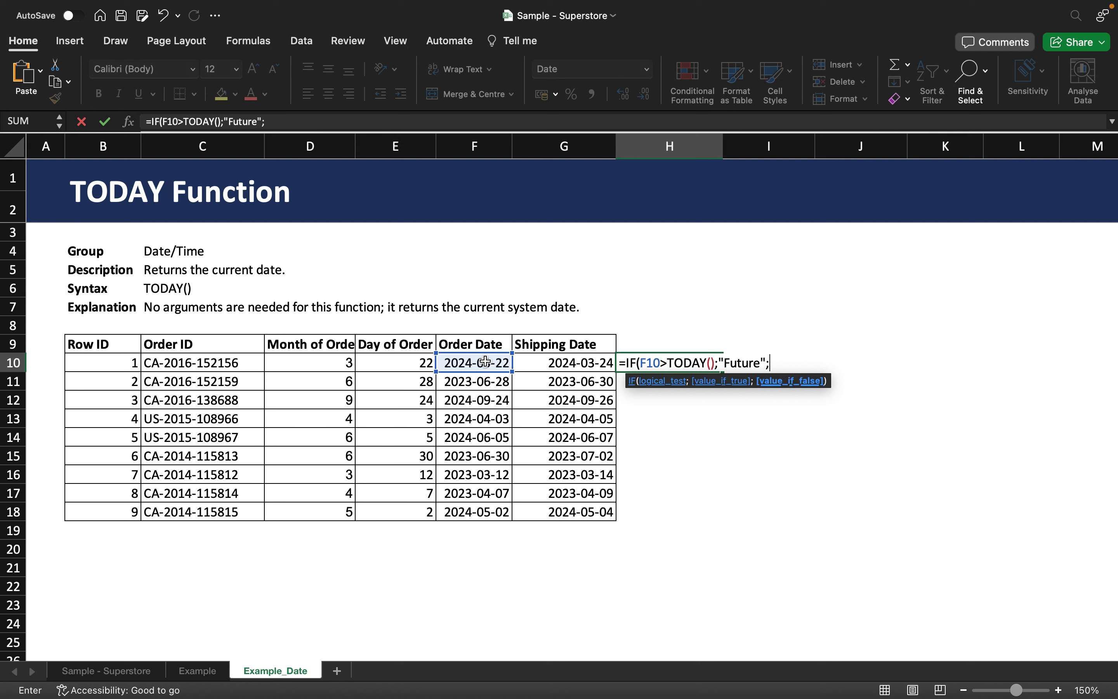
{"action": "type", "text": "\"Past\")"}
{"action": "key", "text": "Return"}
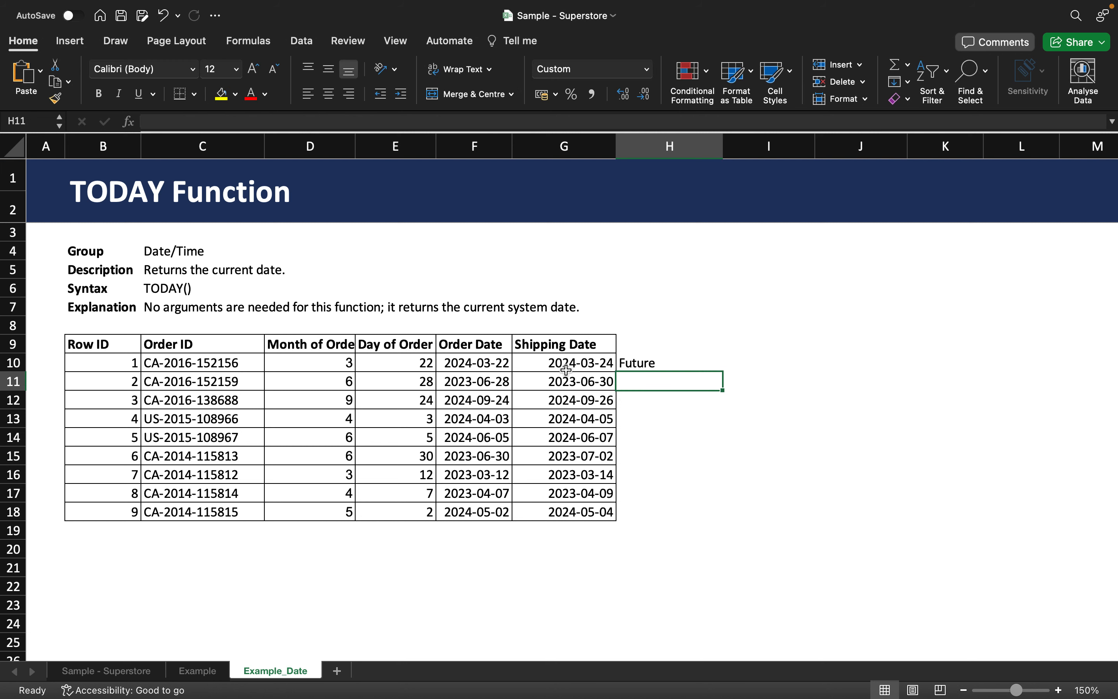
- Fill the IF formula from H10 down to H18 and inspect the copied formulas in several rows
{"action": "left_click", "coordinate": [676, 367]}
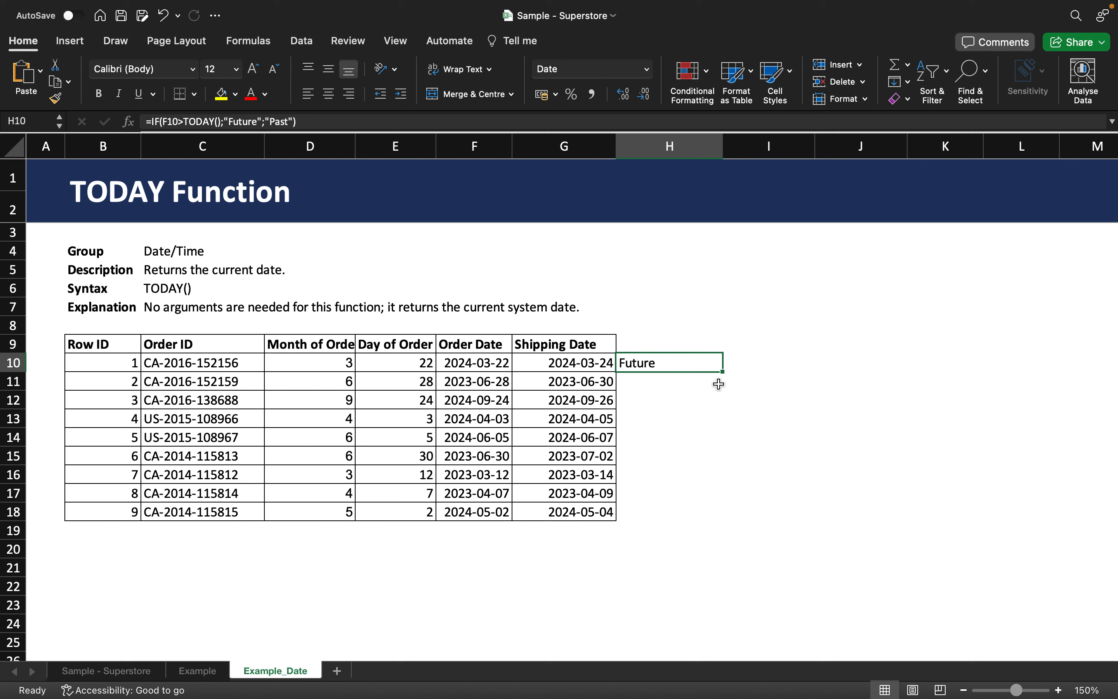
{"action": "left_click_drag", "start_coordinate": [723, 373], "coordinate": [688, 518]}
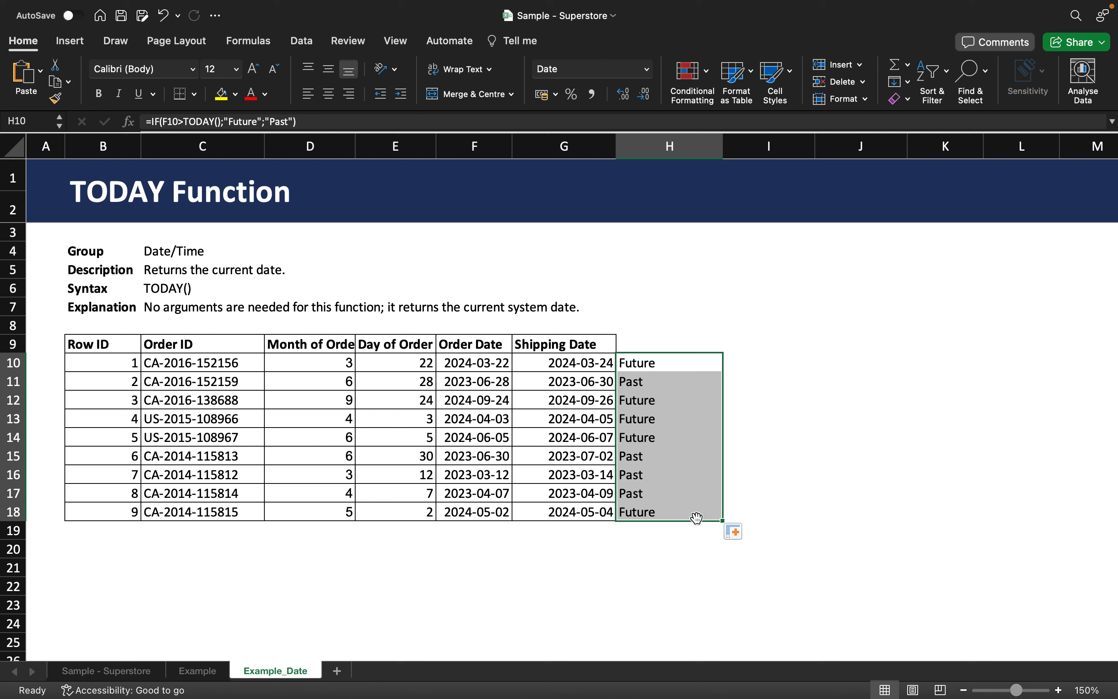
{"action": "left_click", "coordinate": [679, 382]}
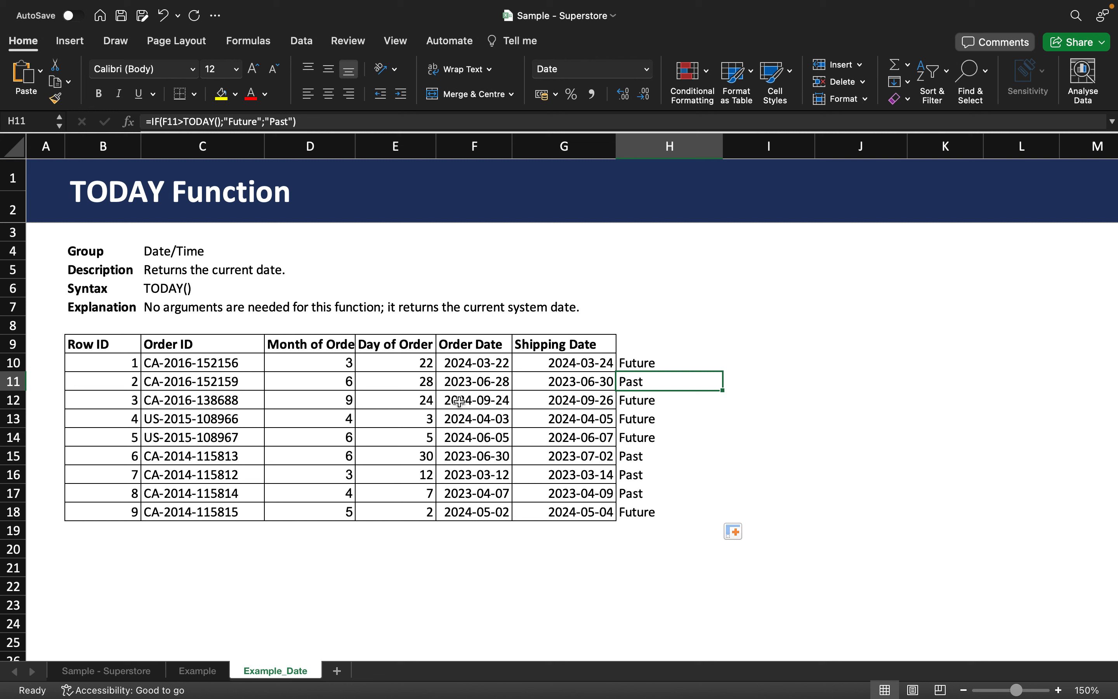
{"action": "left_click", "coordinate": [630, 459]}
{"action": "left_click", "coordinate": [629, 475]}
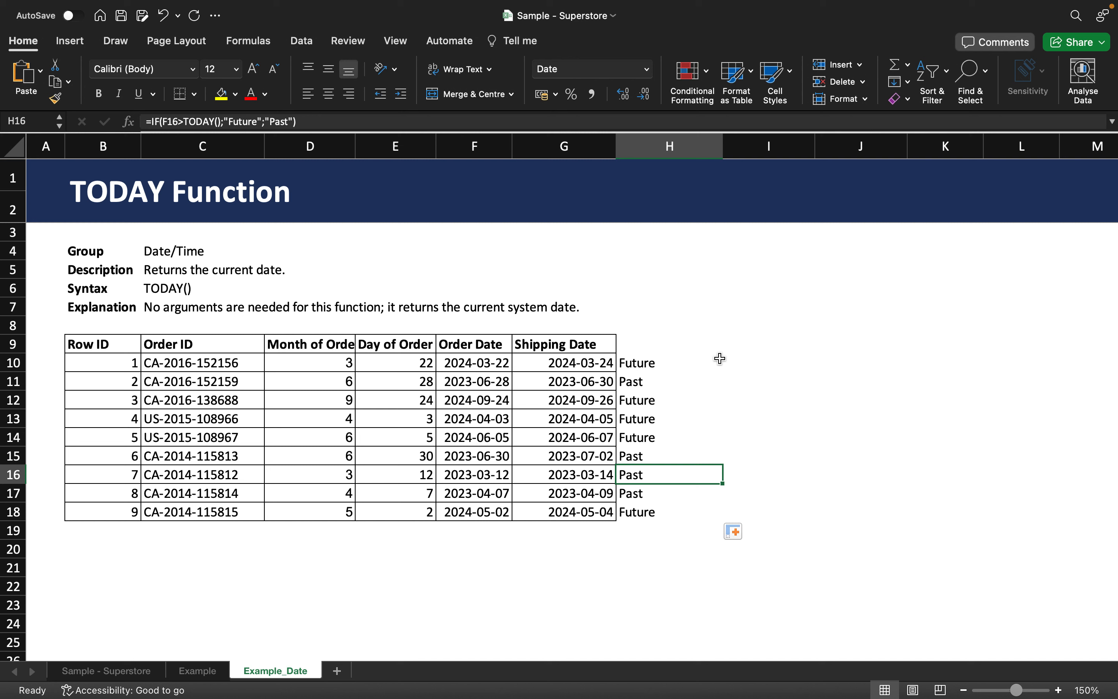
- Enter the formula =TODAY() in cell I10
{"action": "left_click", "coordinate": [739, 363]}
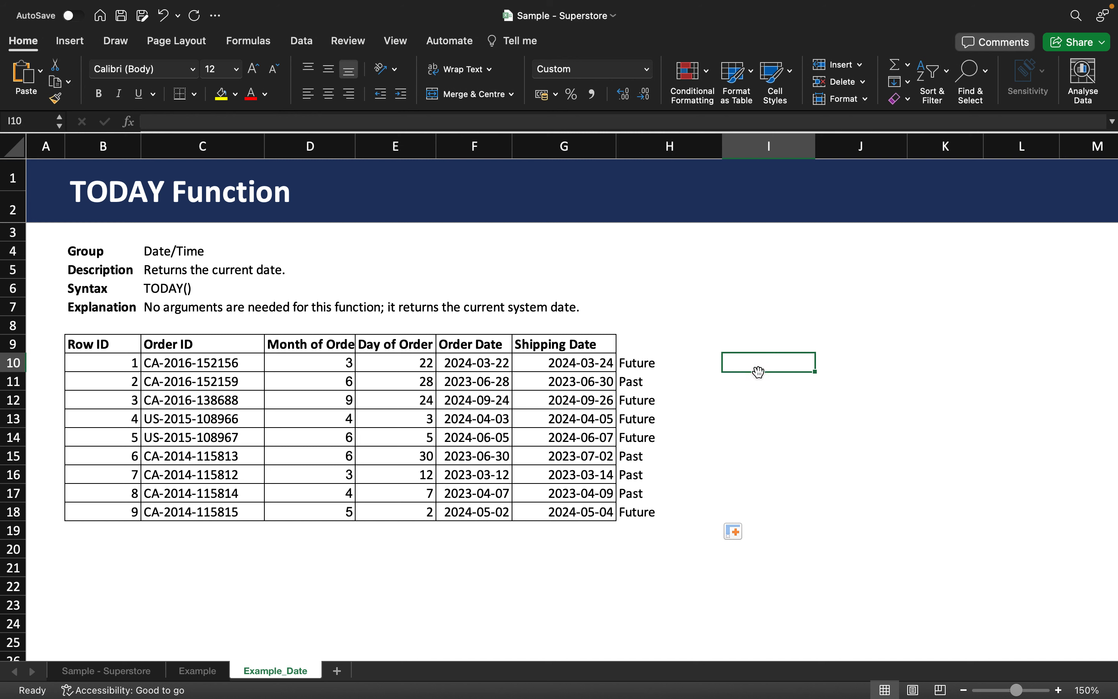
{"action": "type", "text": "TODAY"}
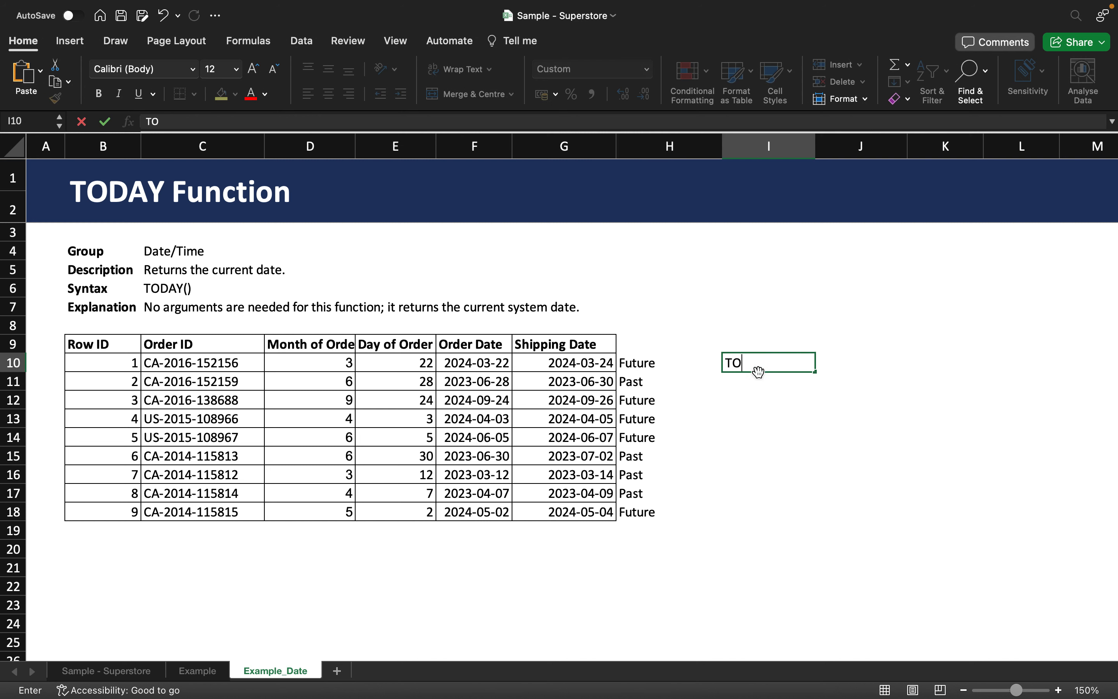
{"action": "key", "text": "BackSpace"}
{"action": "key", "text": "BackSpace"}
{"action": "key", "text": "BackSpace"}
{"action": "key", "text": "BackSpace"}
{"action": "key", "text": "BackSpace"}
{"action": "type", "text": "=TODAY()"}
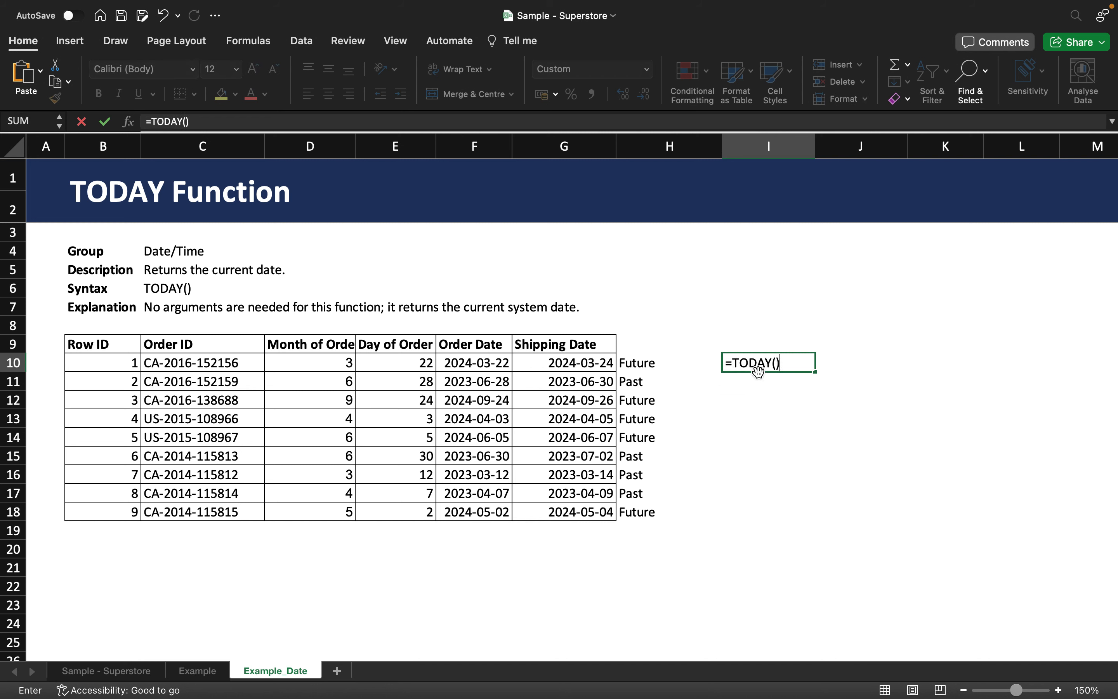
{"action": "key", "text": "Return"}
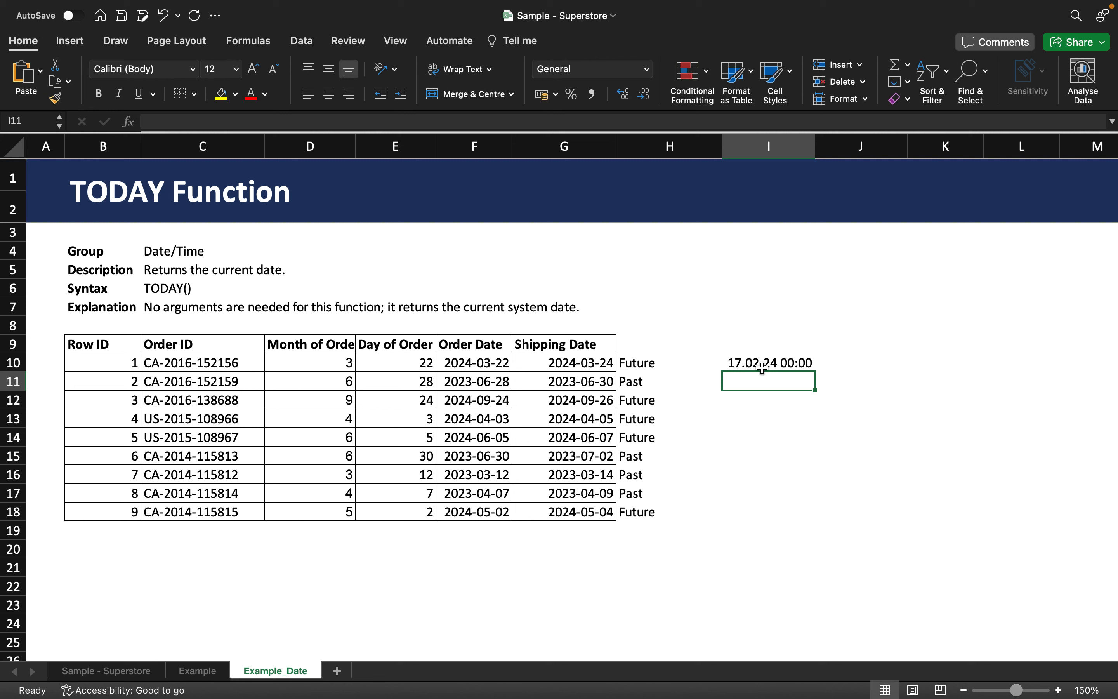
- Copy cell I10 and paste it back onto itself as values to freeze the current date
{"action": "left_click", "coordinate": [761, 367]}
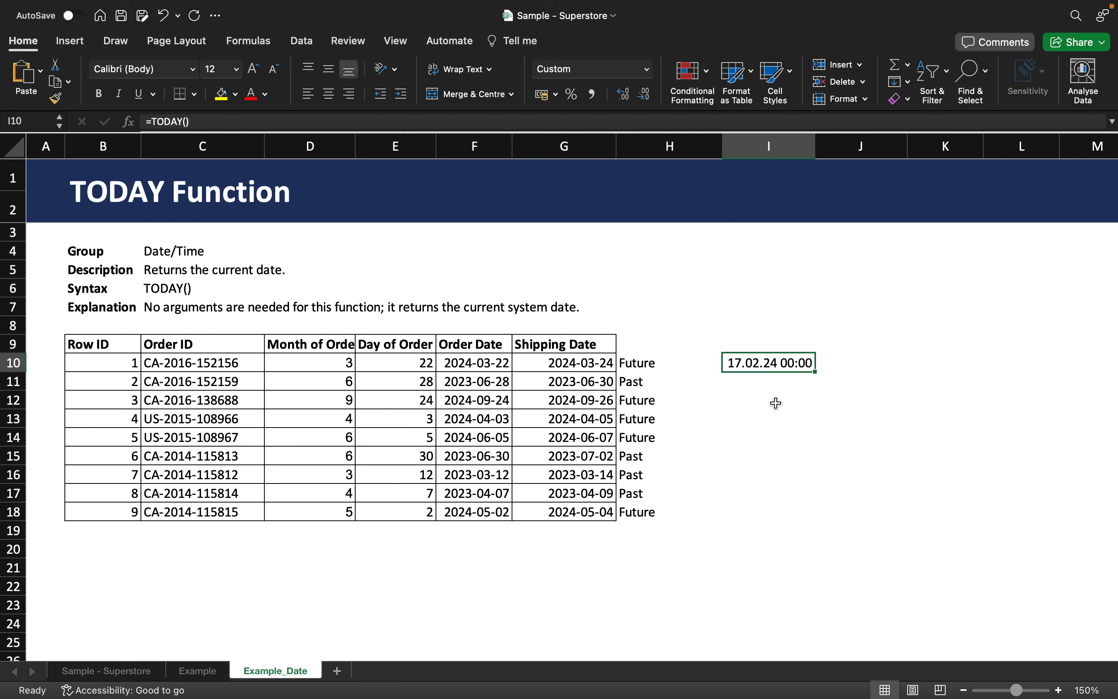
{"action": "key", "text": "super+c"}
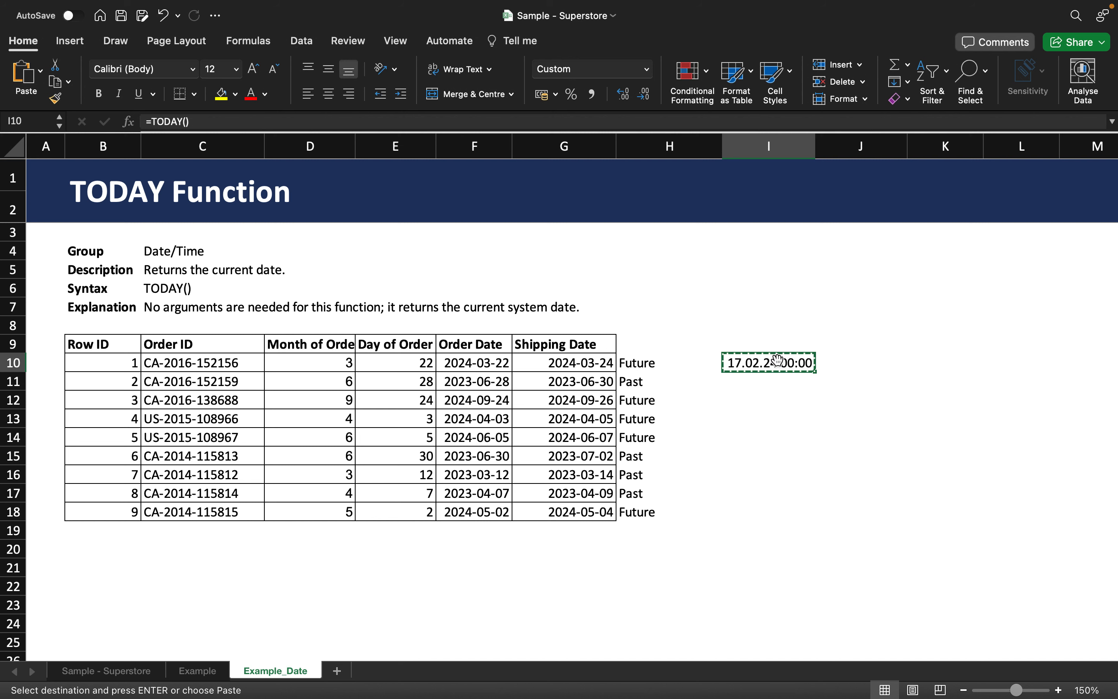
{"action": "right_click", "coordinate": [778, 360]}
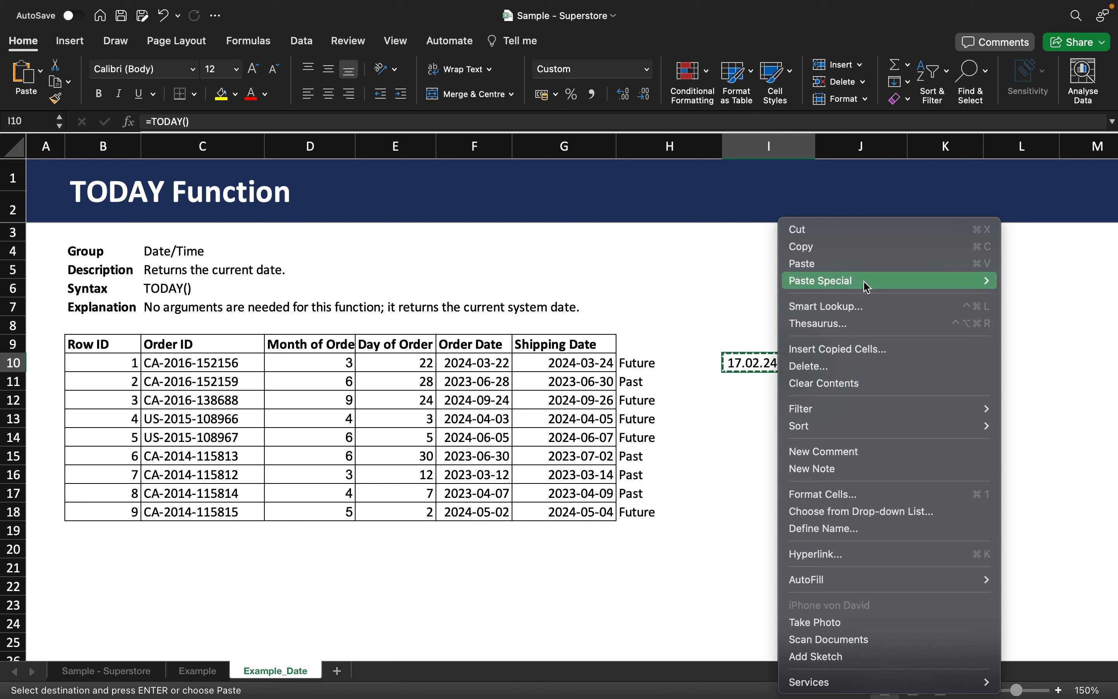
{"action": "mouse_move", "coordinate": [868, 286]}
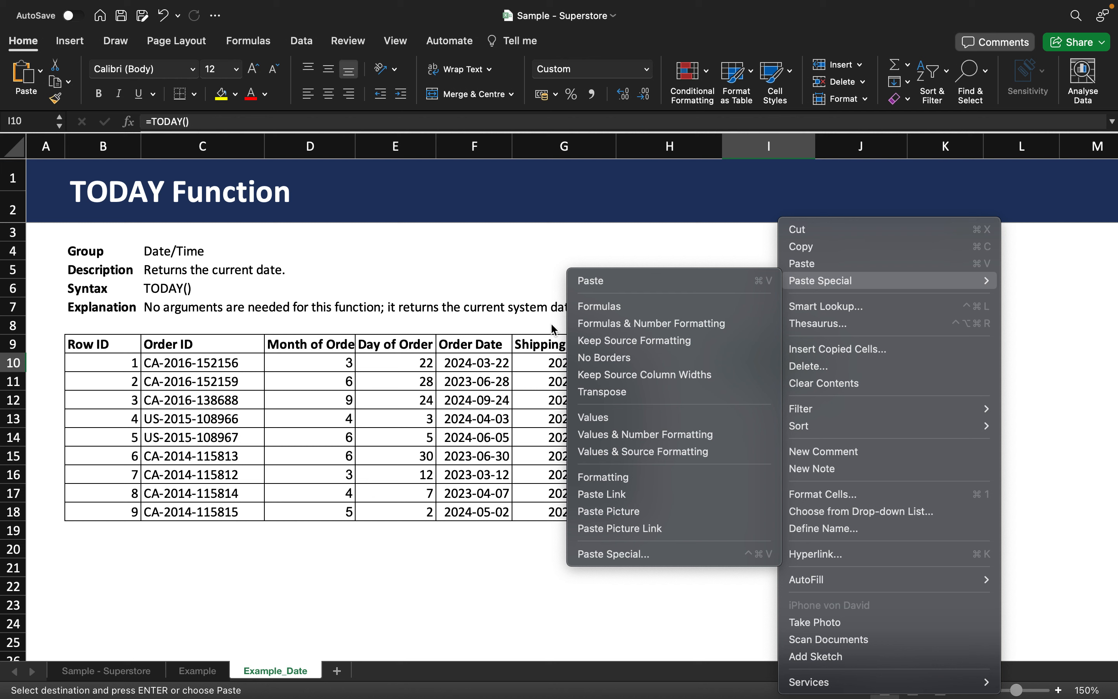
{"action": "left_click", "coordinate": [607, 423]}
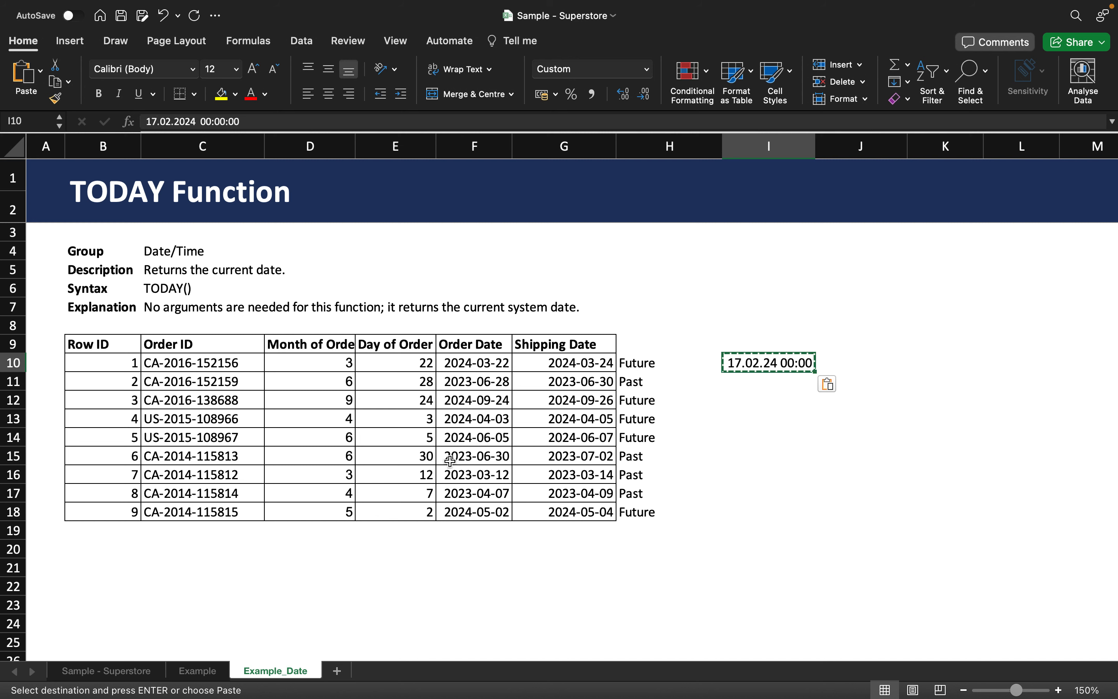
{"action": "left_click", "coordinate": [666, 363]}
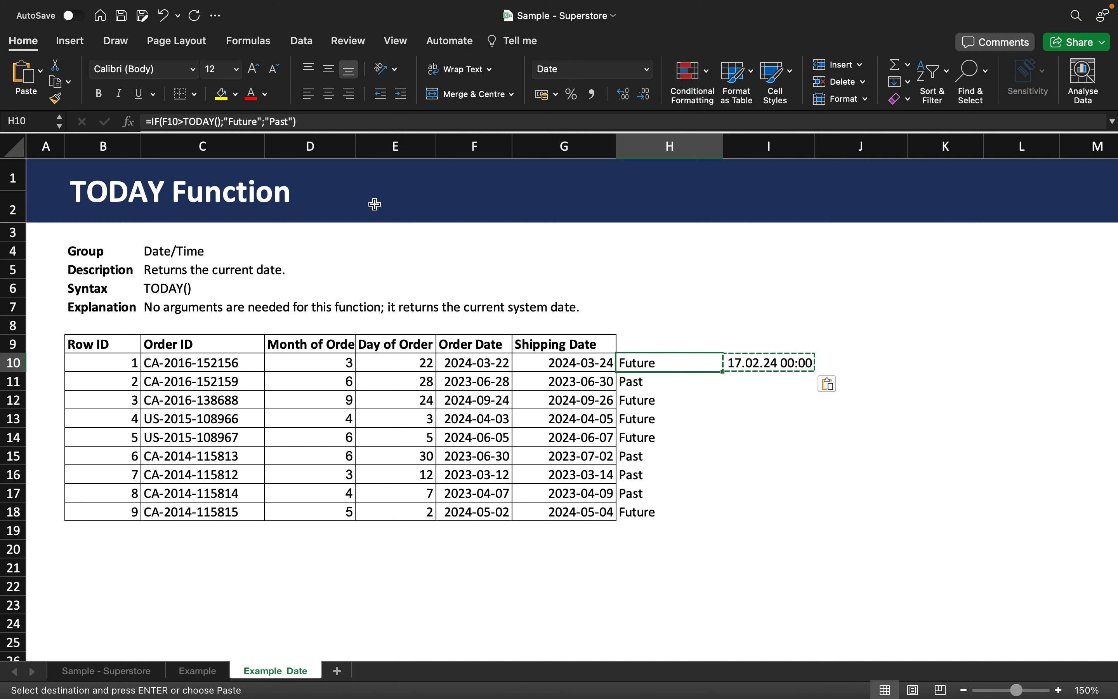